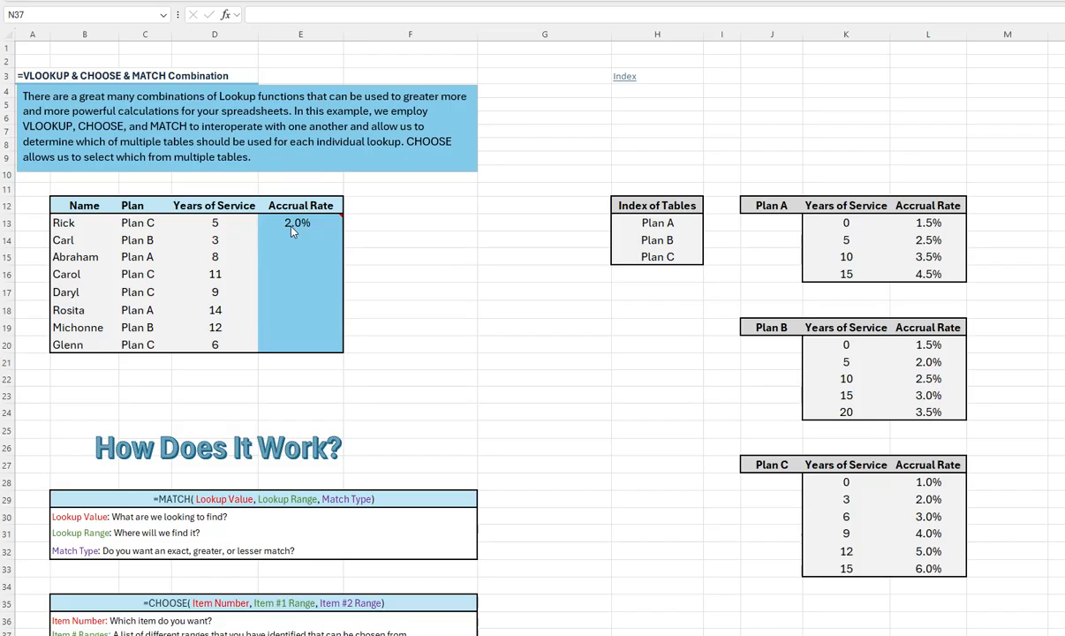
Step: Check the range names assigned to the Index of Tables list H13:H15 and the Plan B table K20:L24
key("ctrl")
key("ctrl")
key("ctrl")
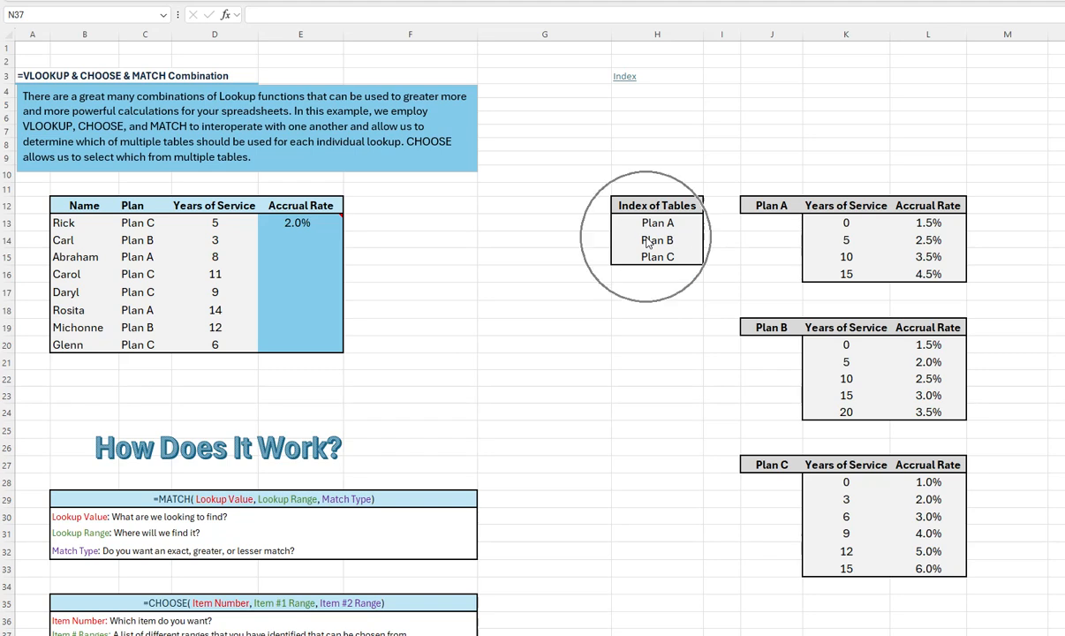
left_click_drag(653, 223, 650, 256)
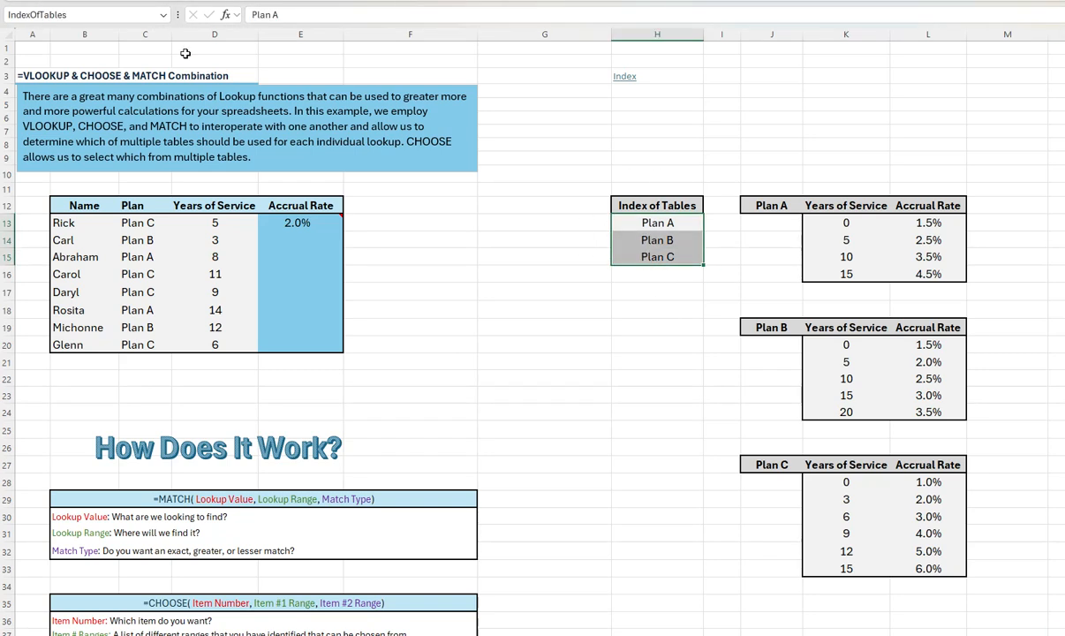
key("ctrl+q")
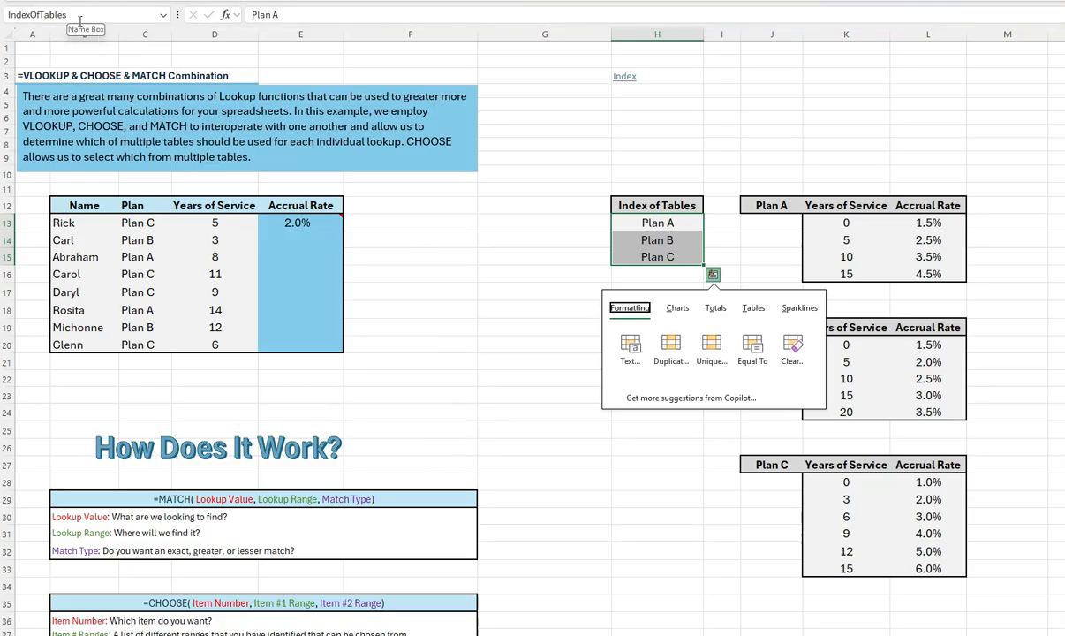
key("Escape")
left_click_drag(843, 344, 928, 412)
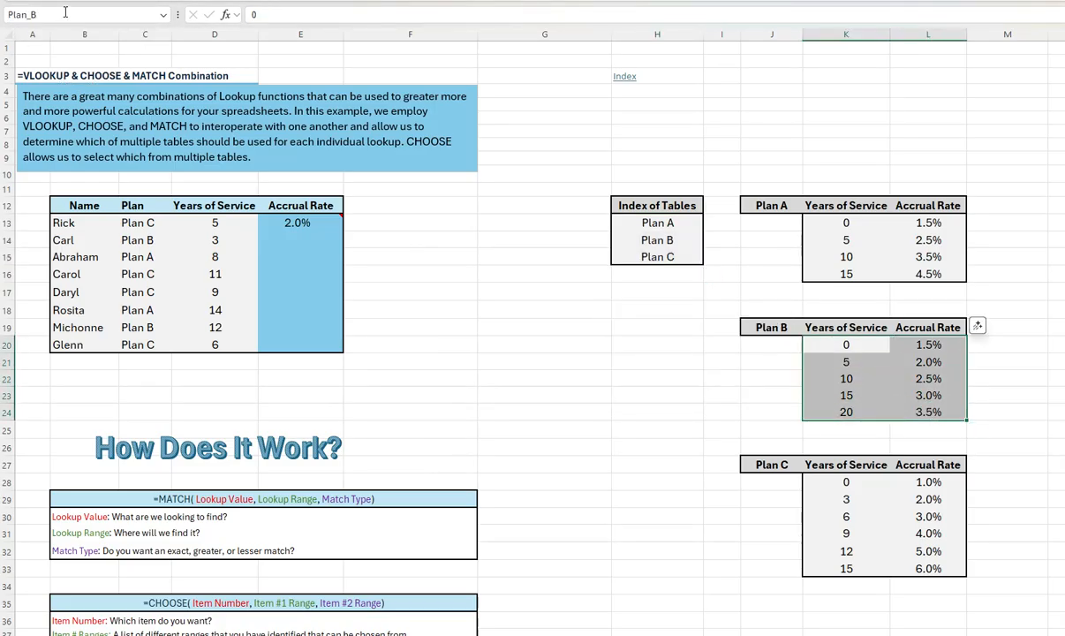
key("ctrl+q")
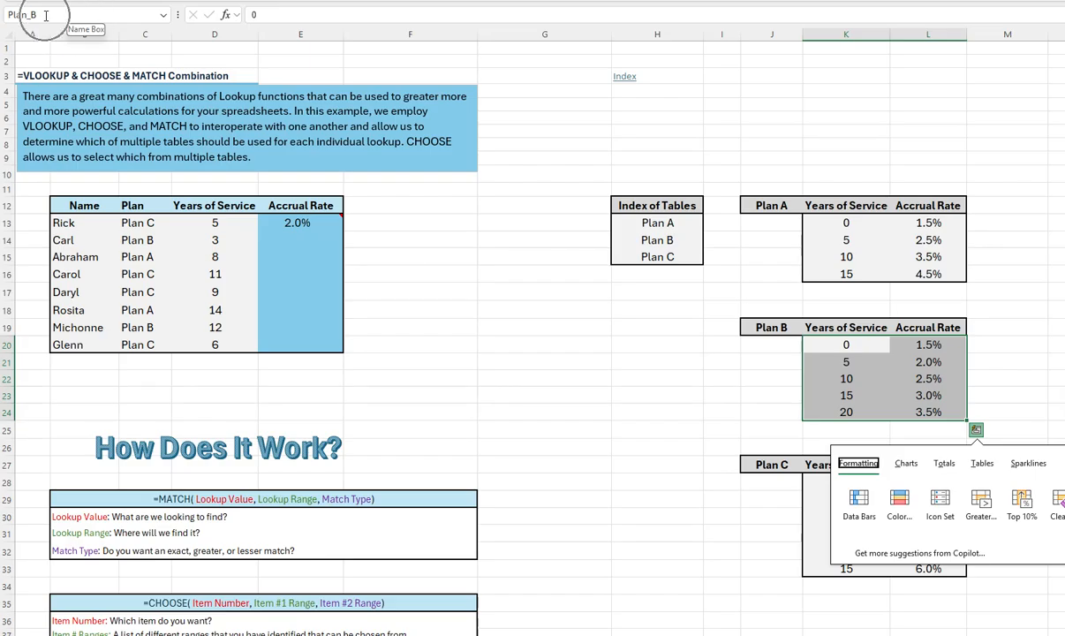
key("Escape")
Step: Open the accrual rate formula in E13 for editing and examine the lookup_value, lookup_array and match_type arguments of its MATCH function
left_click(303, 222)
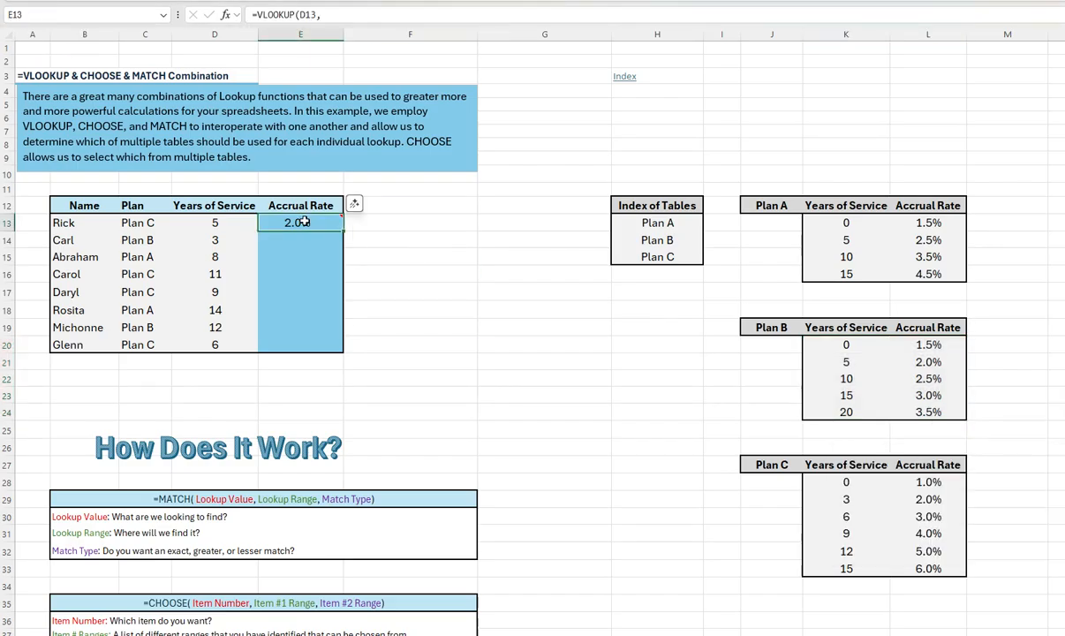
mouse_move(303, 223)
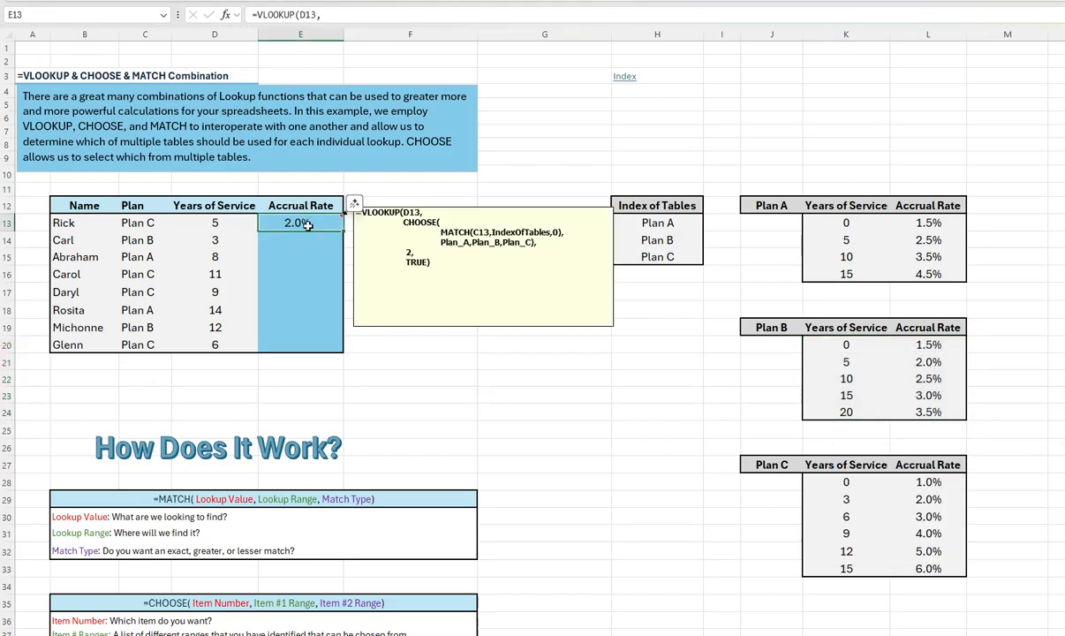
double_click(305, 224)
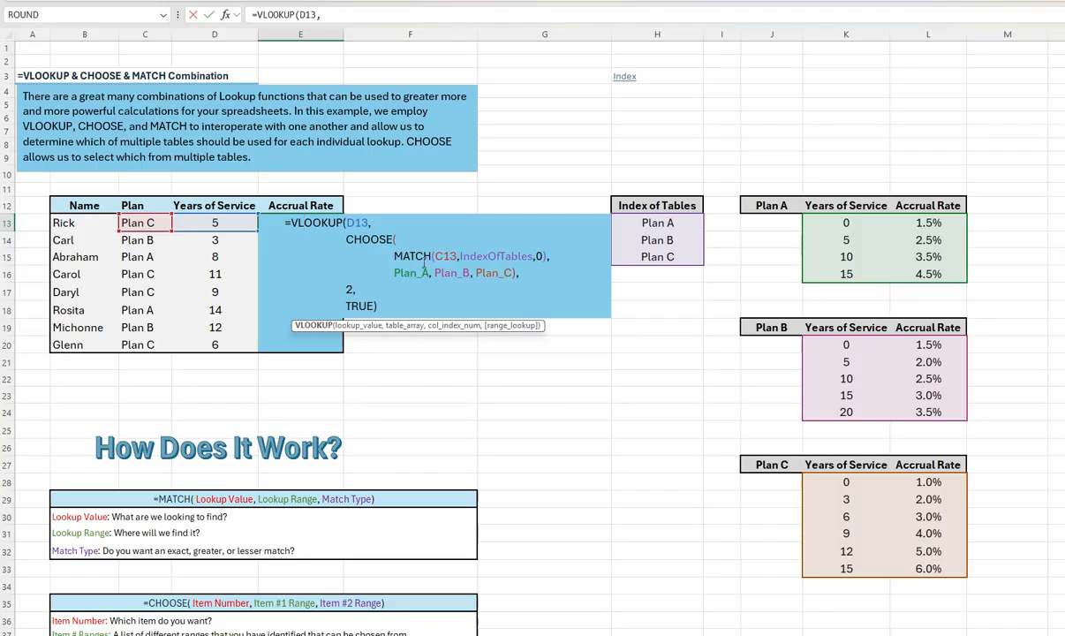
left_click_drag(394, 257, 548, 256)
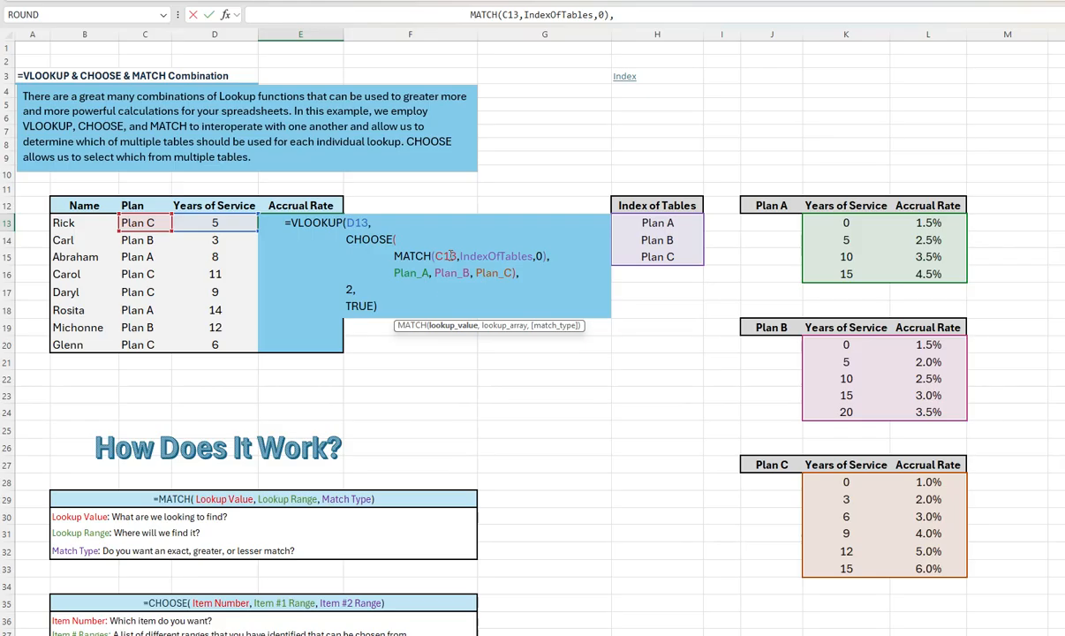
left_click(445, 327)
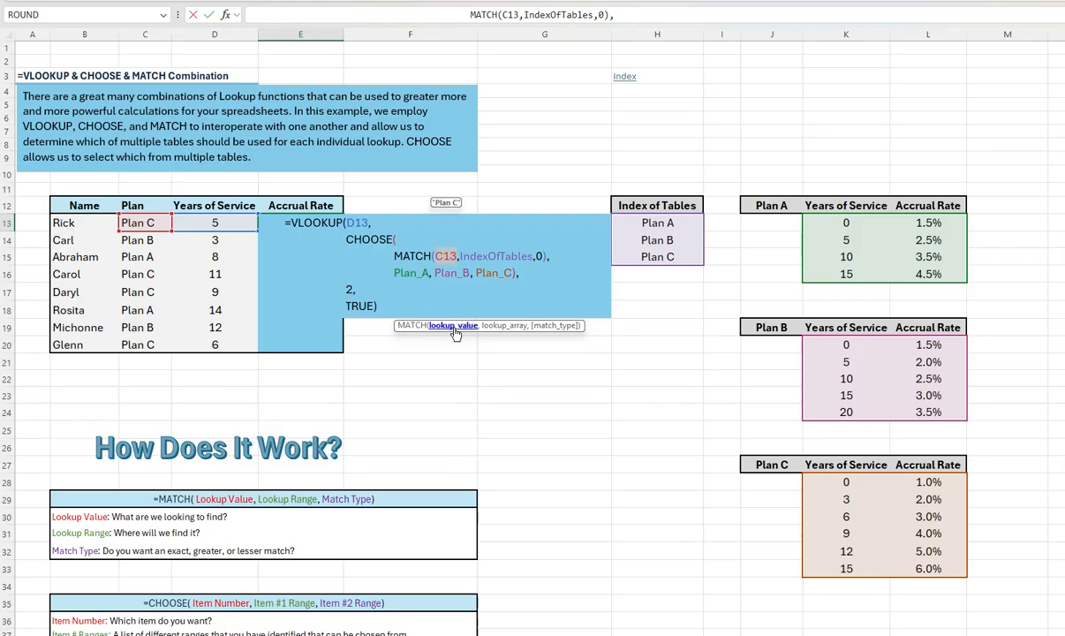
left_click(455, 333)
left_click(165, 226)
left_click(500, 326)
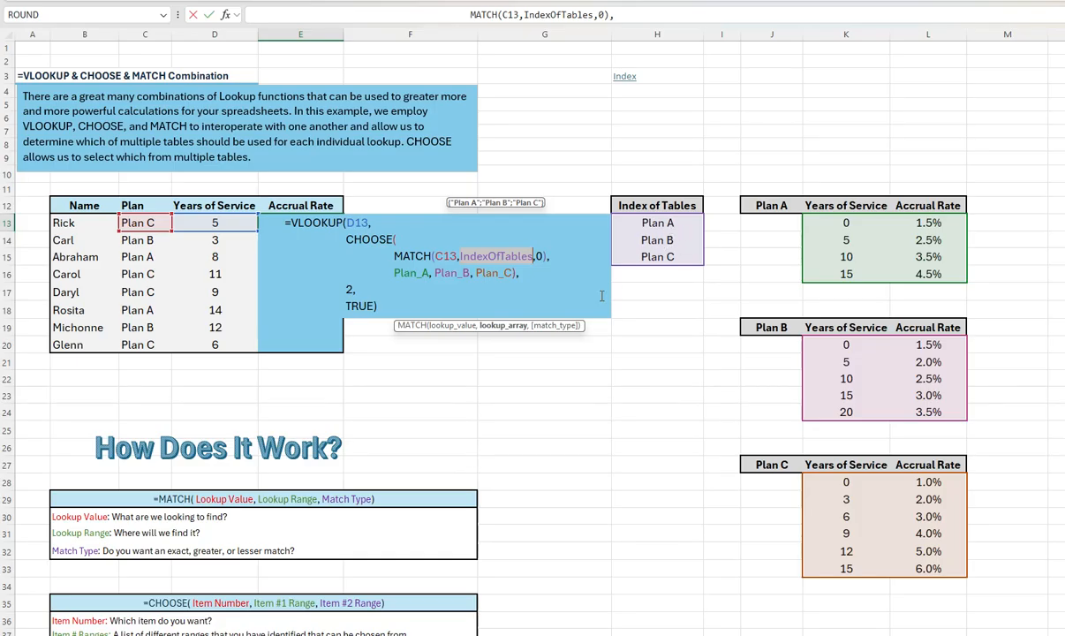
left_click(541, 255)
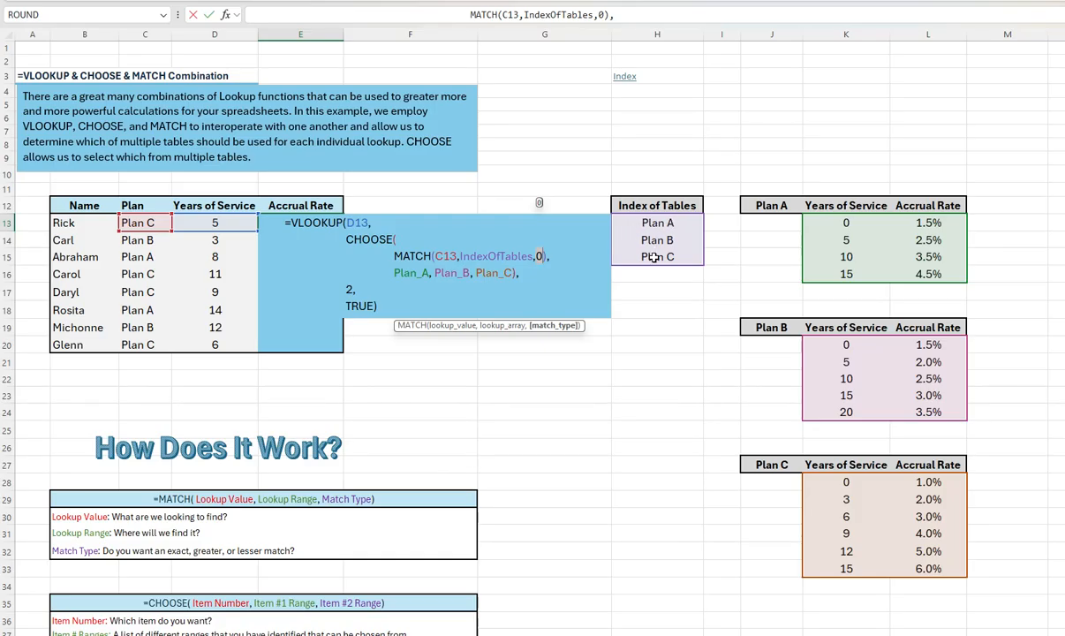
Step: Evaluate the MATCH(C13,IndexOfTables,0) portion of the E13 formula in place
left_click(452, 256)
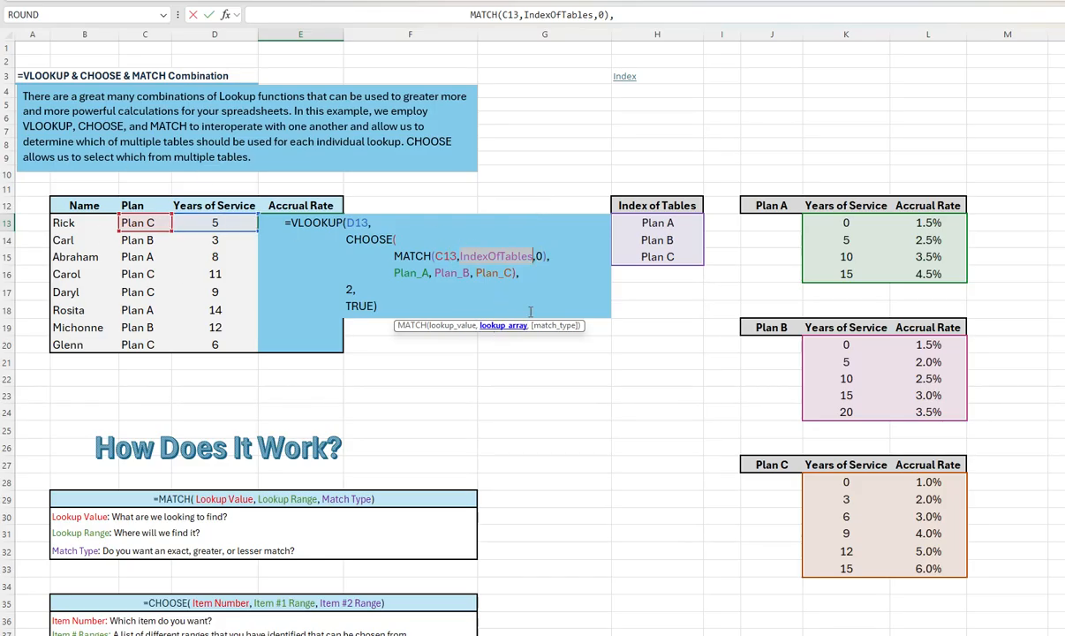
left_click(500, 325)
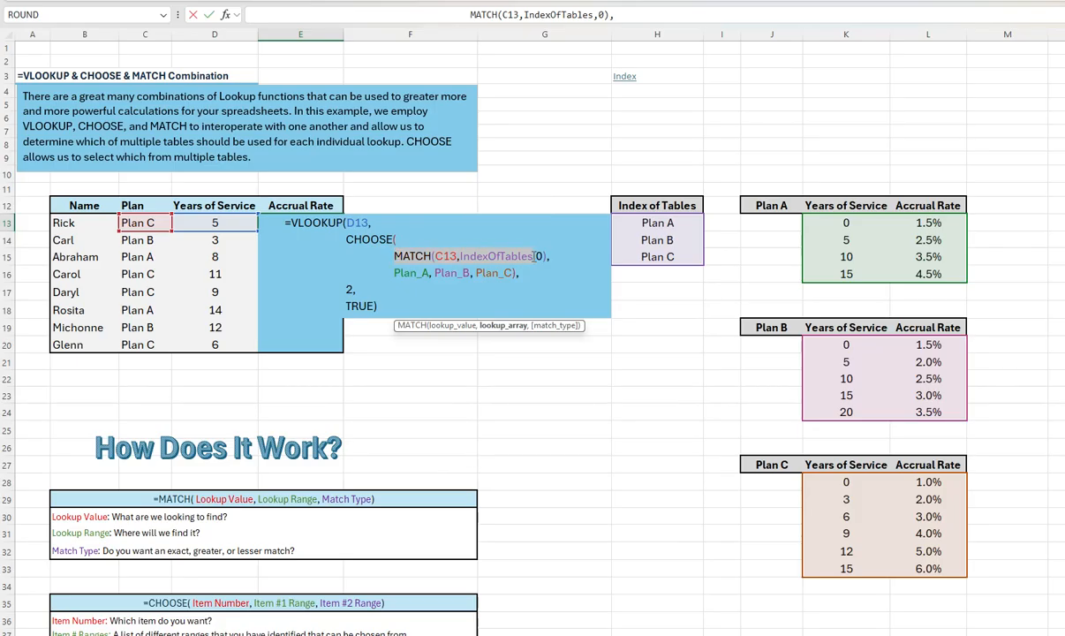
left_click_drag(548, 259, 547, 258)
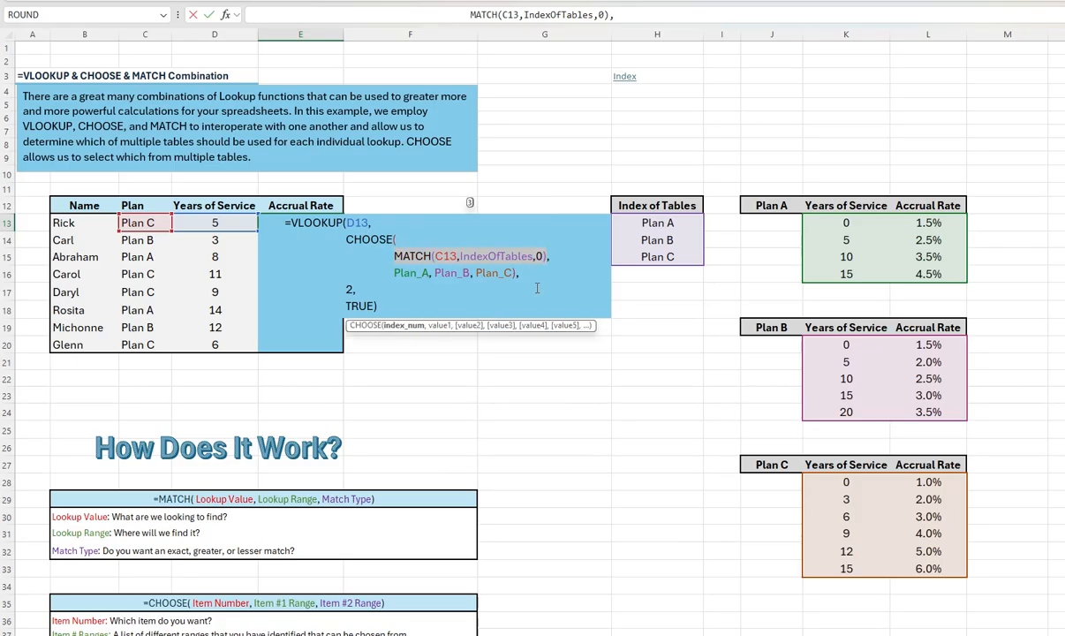
key("F9")
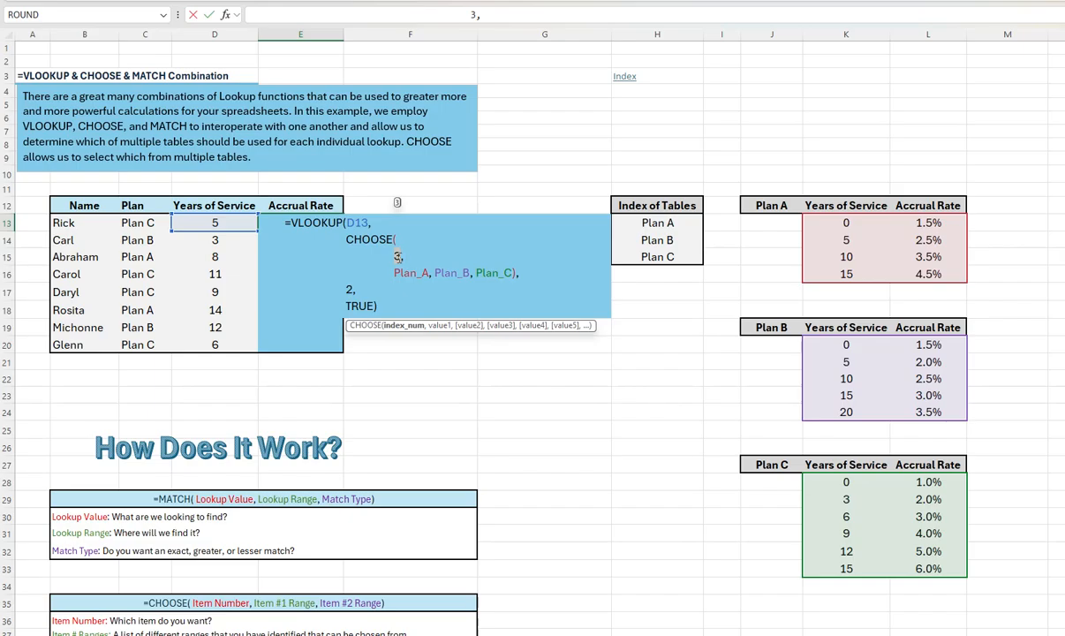
Step: Examine the index_num argument of the CHOOSE function and its Plan_A, Plan_B and Plan_C value arguments
left_click(400, 239)
left_click(405, 326)
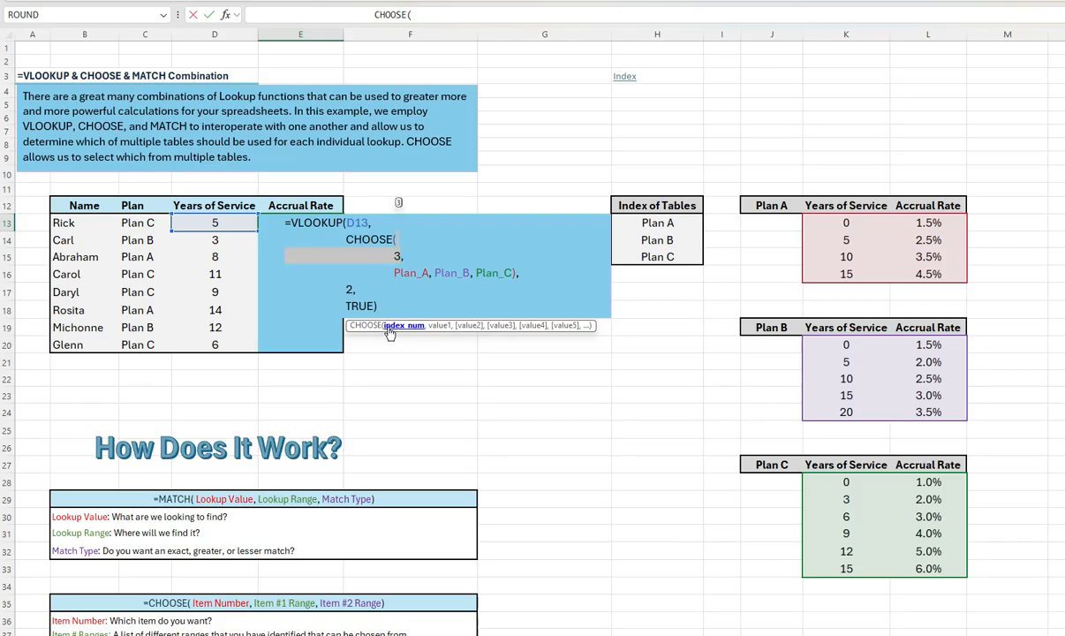
left_click(405, 327)
left_click_drag(394, 257, 402, 257)
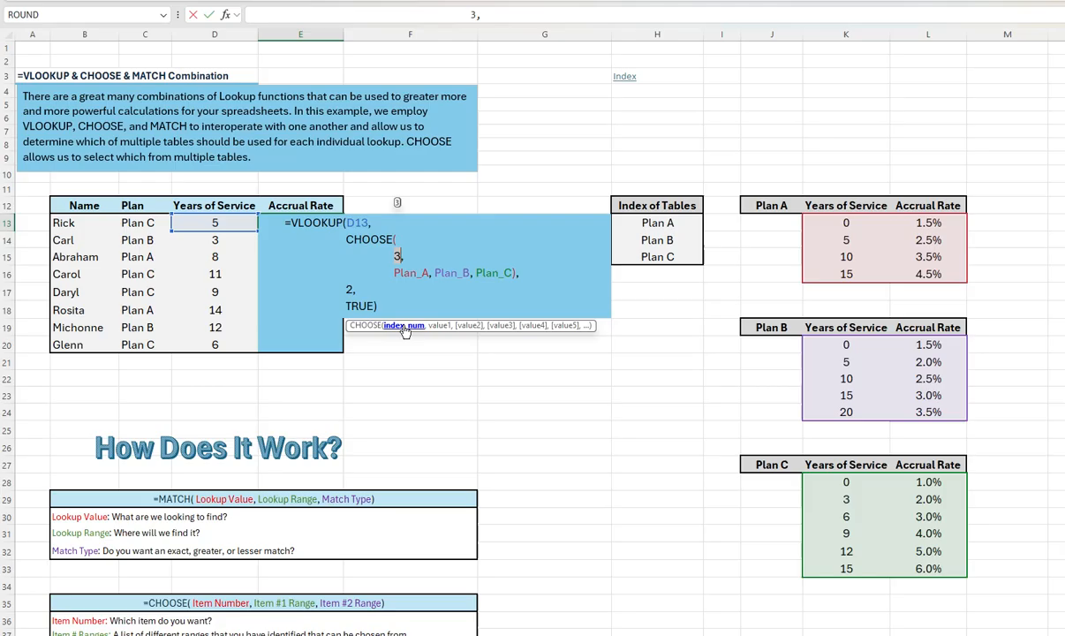
left_click(439, 326)
left_click(469, 326)
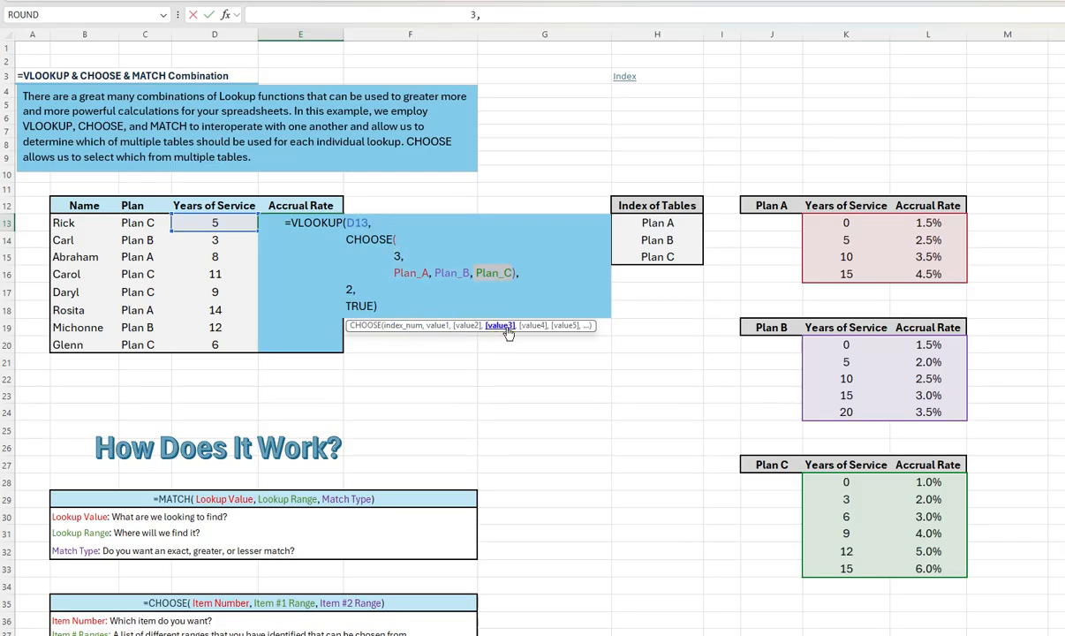
left_click(439, 326)
left_click(469, 326)
left_click(500, 326)
left_click(406, 326)
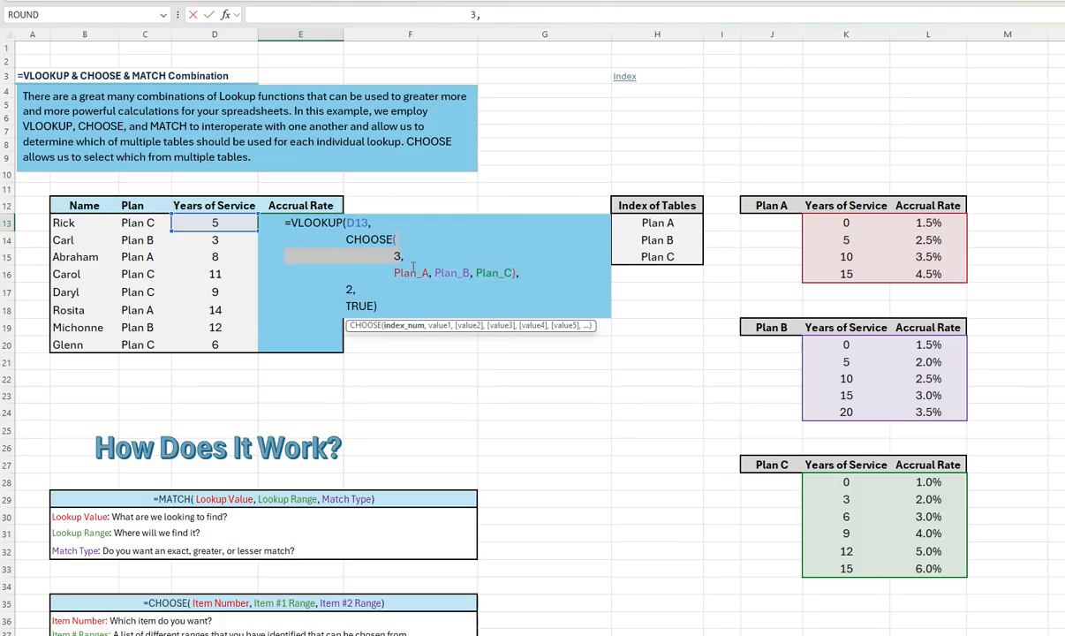
left_click(499, 326)
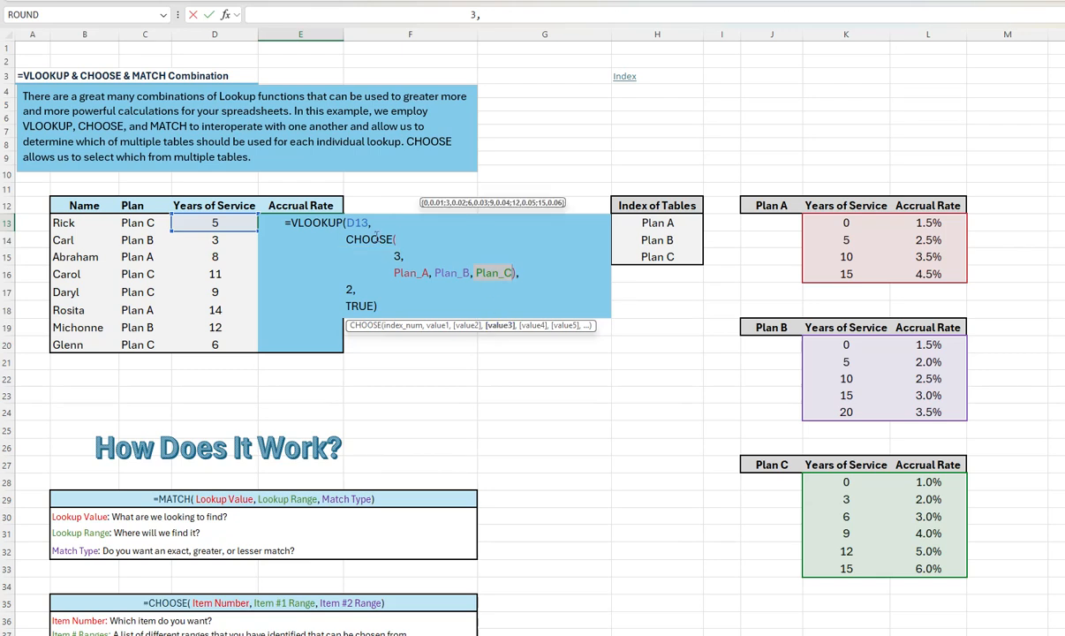
Step: Evaluate the whole CHOOSE function inside the E13 formula in place
left_click_drag(348, 239, 471, 269)
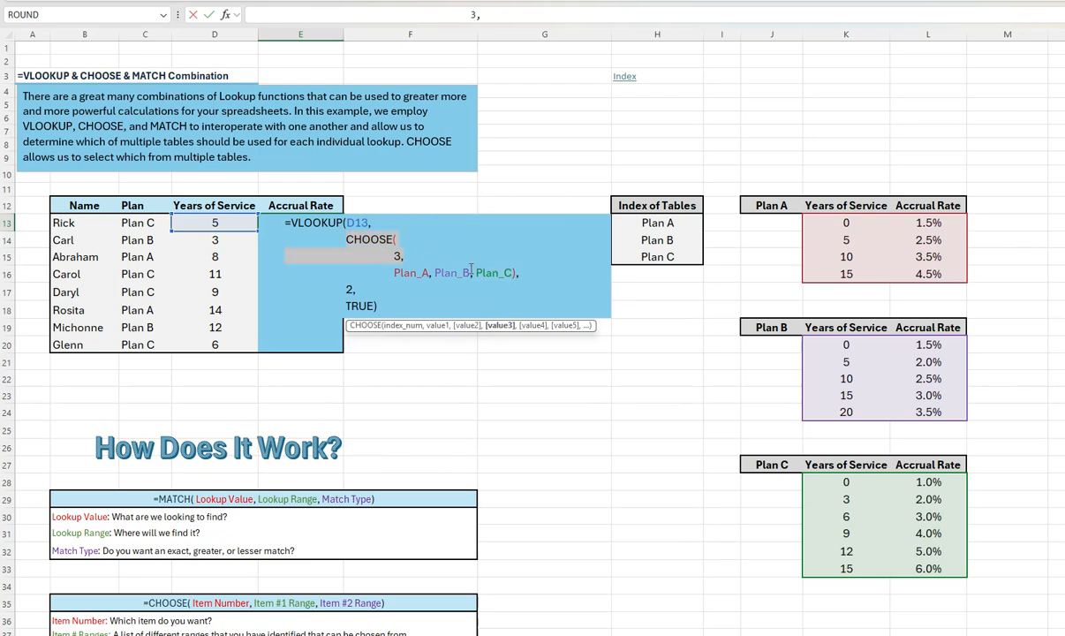
left_click(518, 273)
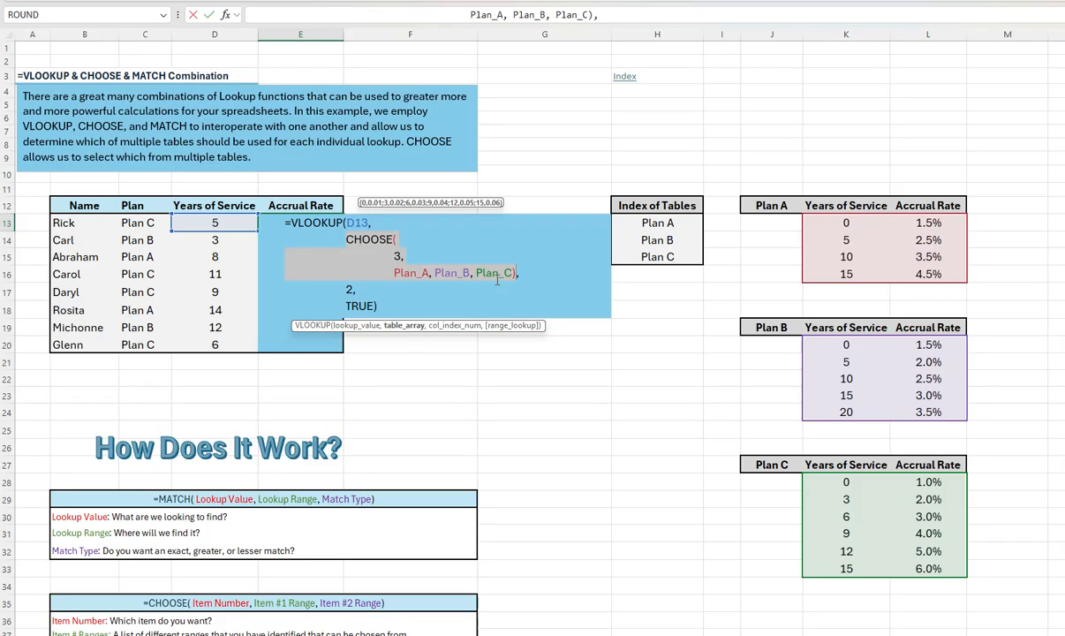
key("F9")
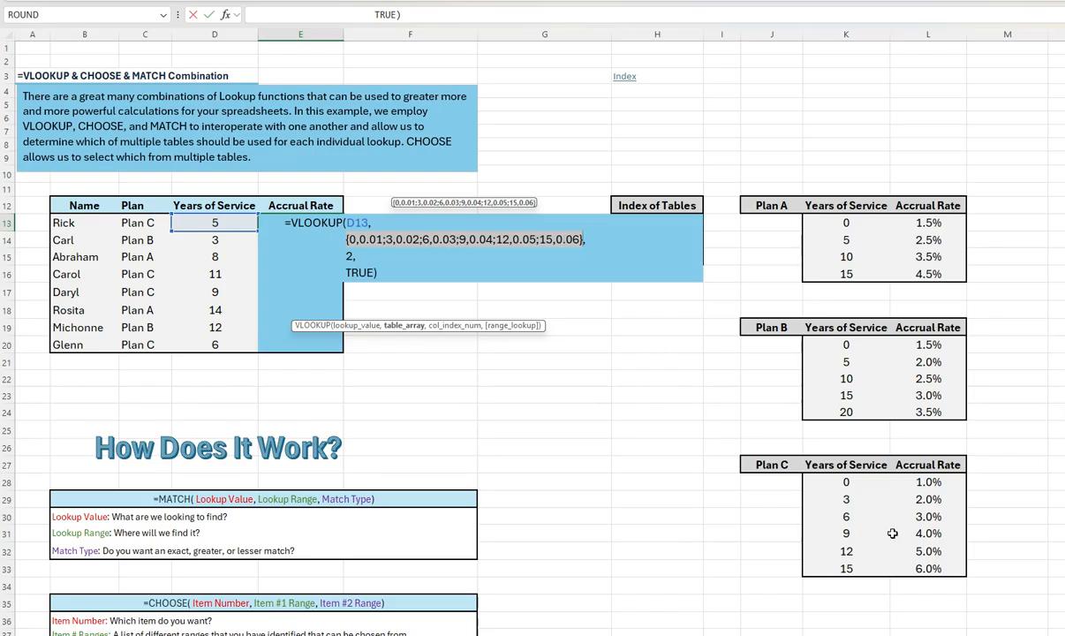
key("ctrl")
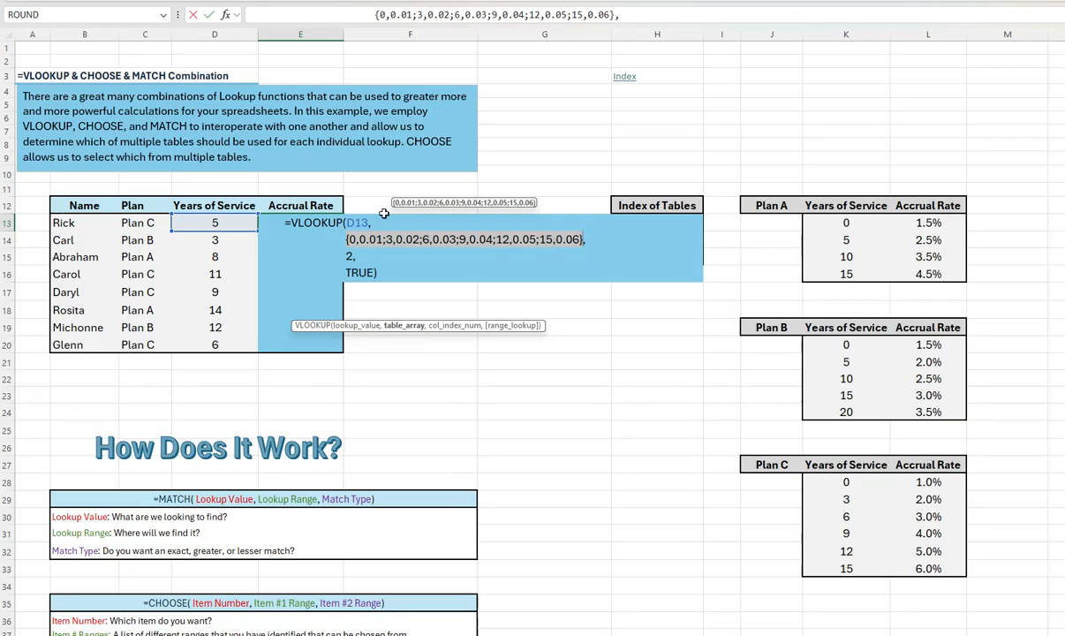
Step: Examine the lookup_value, table_array and col_index_num arguments of the VLOOKUP function, comparing them with the Plan C table
left_click(354, 222)
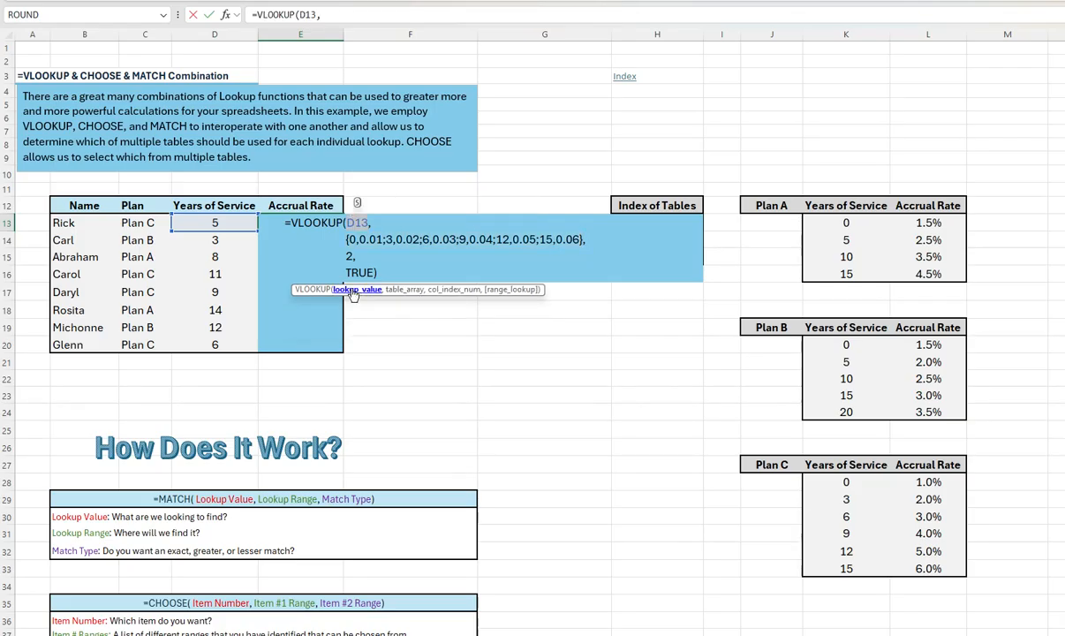
key("ctrl")
left_click(403, 291)
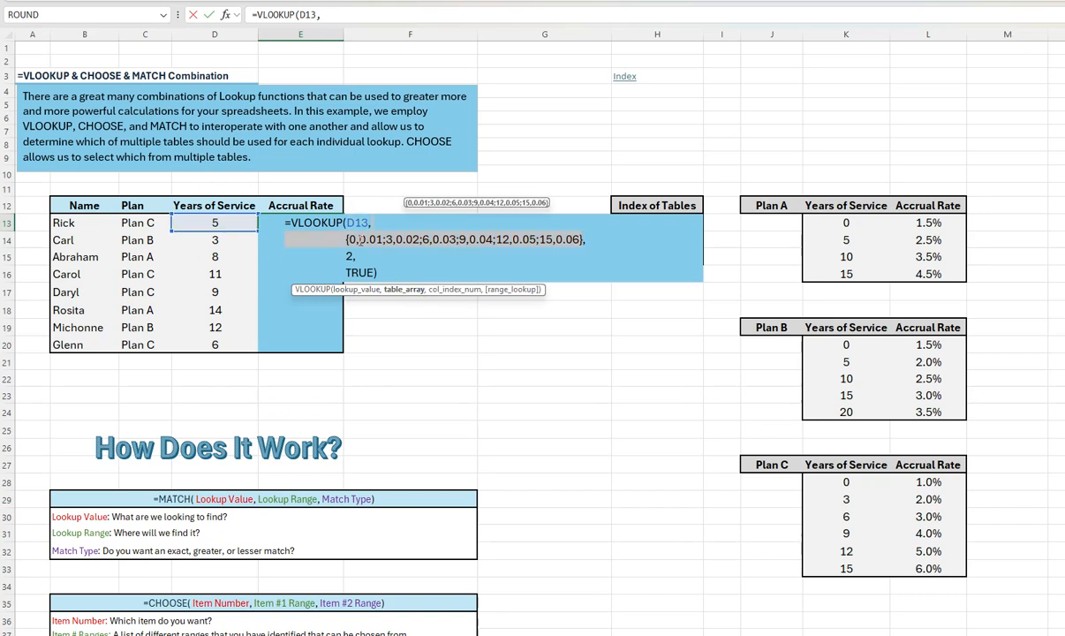
key("ctrl")
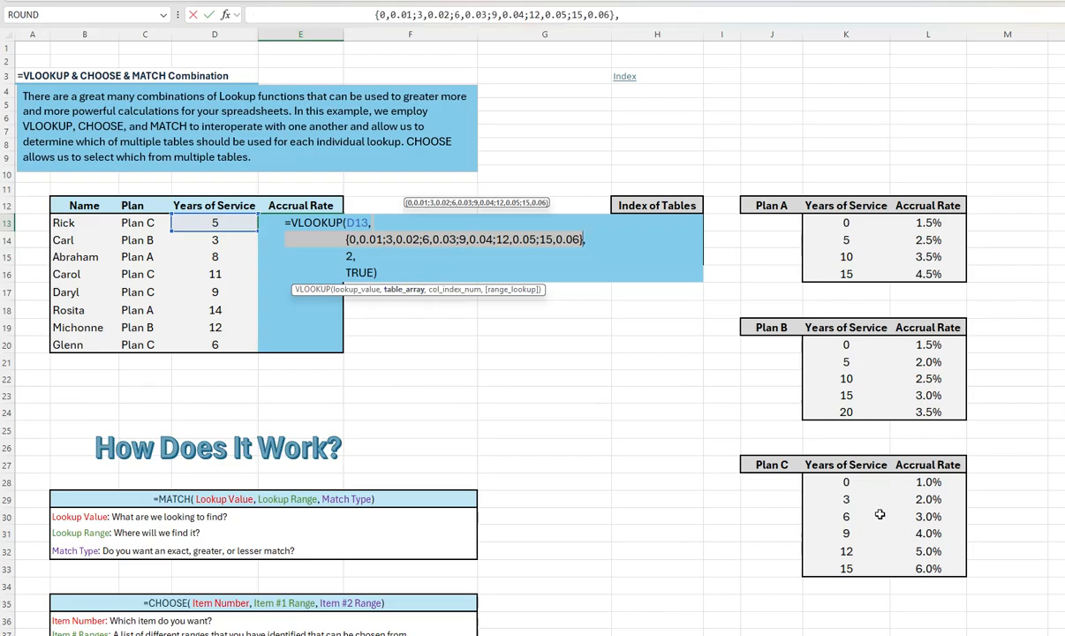
key("ctrl")
left_click(449, 288)
key("ctrl")
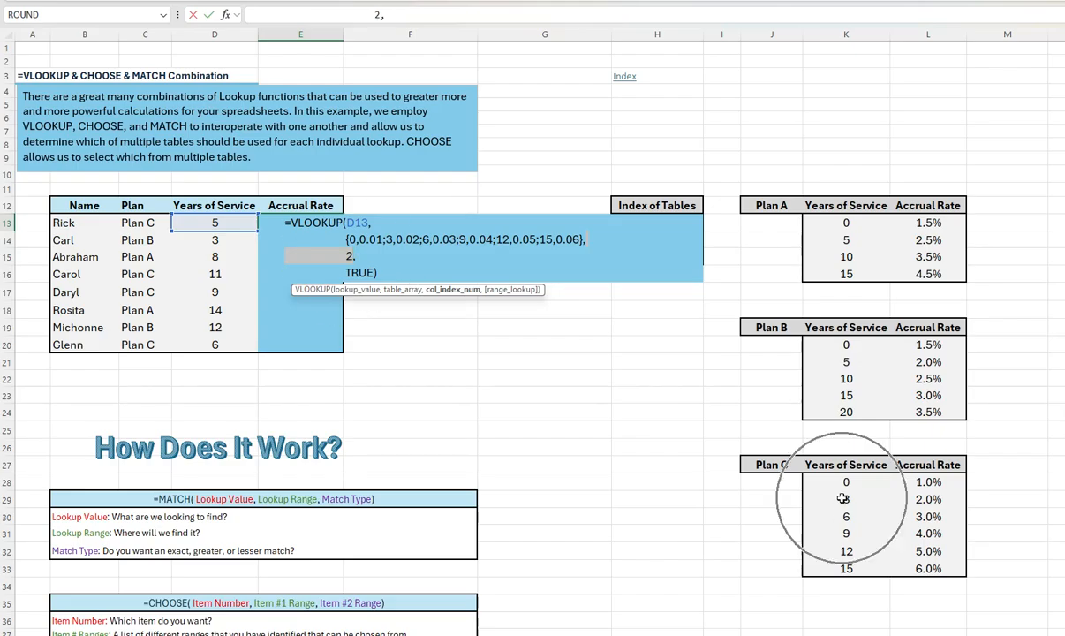
key("ctrl")
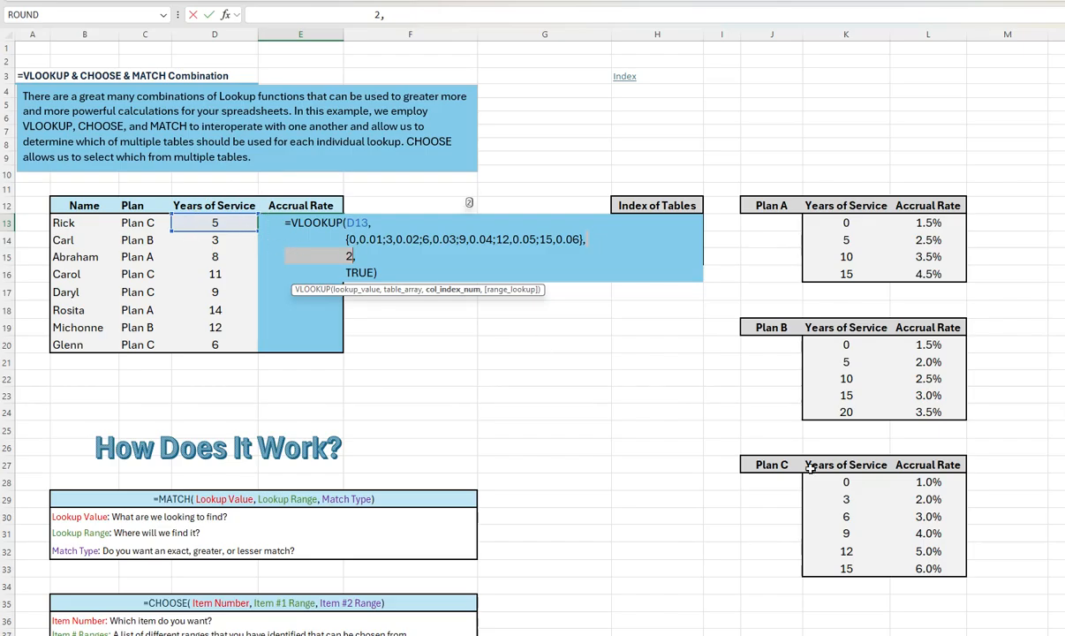
Step: Discard the evaluated edits to the E13 formula and select the 3-year row K29:L29 in the Plan C table
key("ctrl+Return")
left_click(856, 486)
left_click_drag(857, 485, 929, 501)
left_click(857, 501)
key("ctrl")
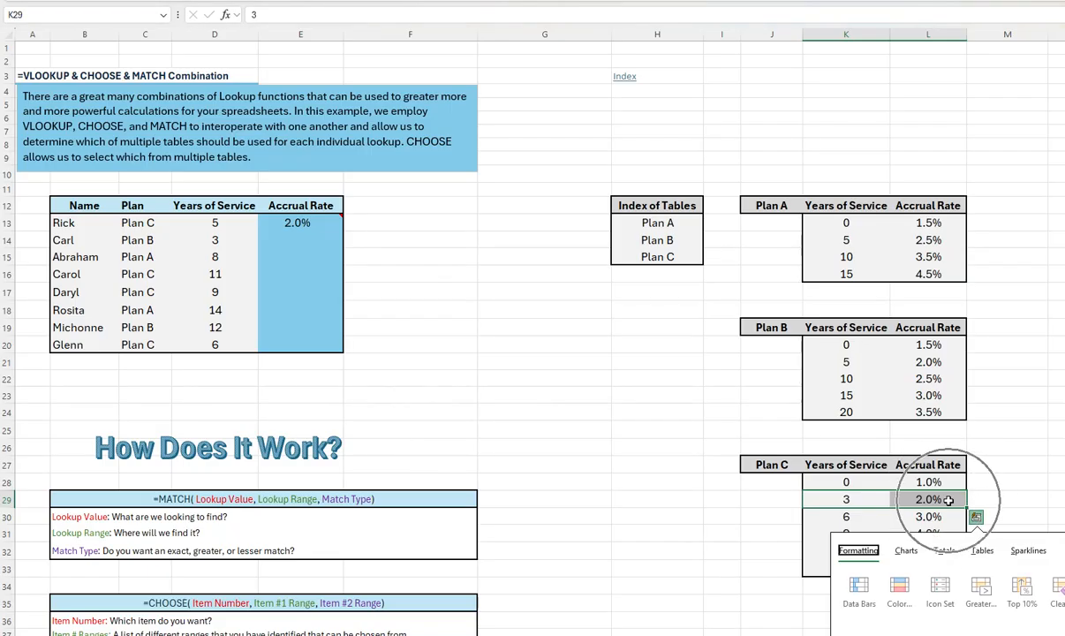
Step: Fill the accrual rate formula from E13 down through E20
left_click(308, 223)
mouse_move(324, 223)
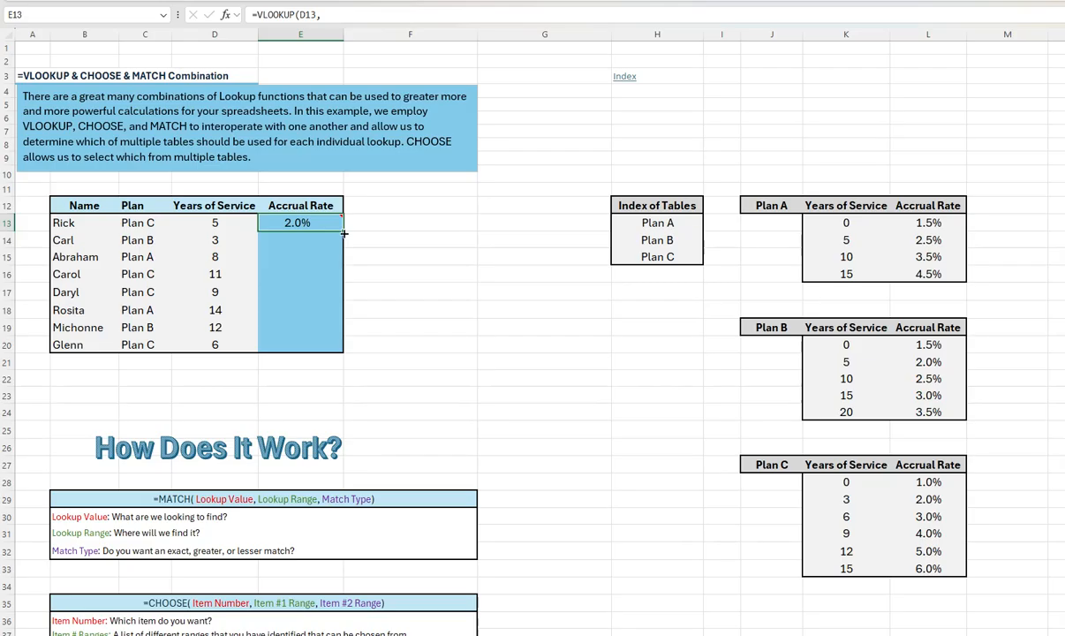
double_click(342, 232)
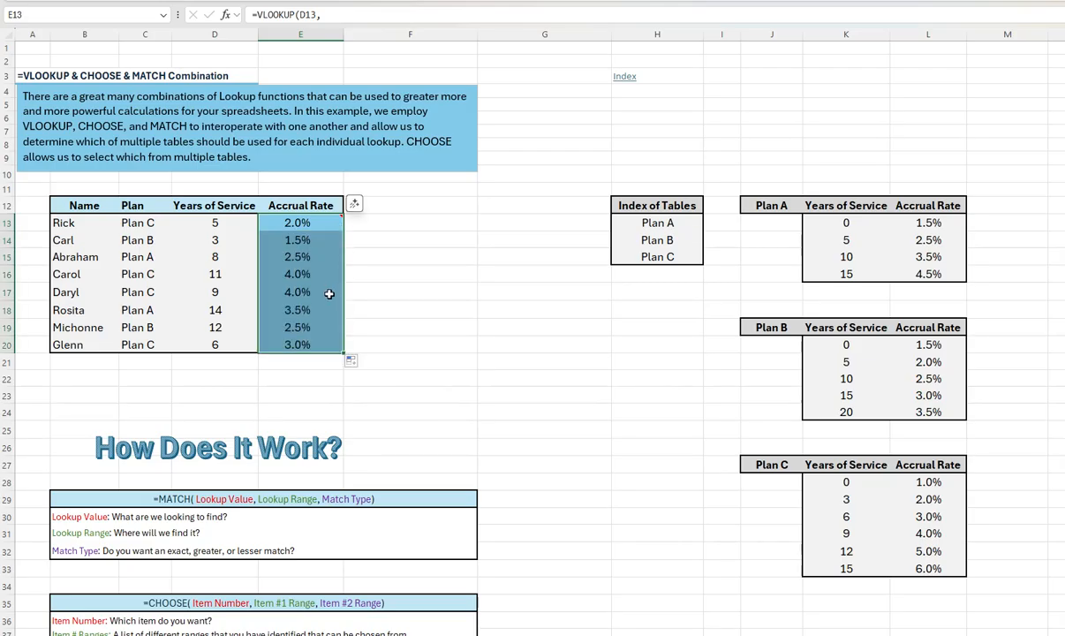